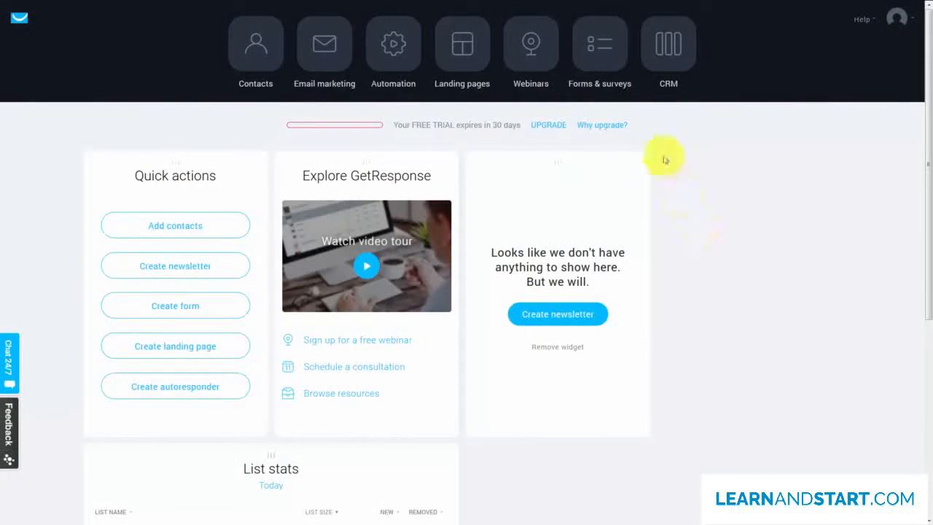
Open the survey management area under Forms & surveys and start a new survey named "Do You Use Getresponse".
{"action": "left_click", "coordinate": [593, 46]}
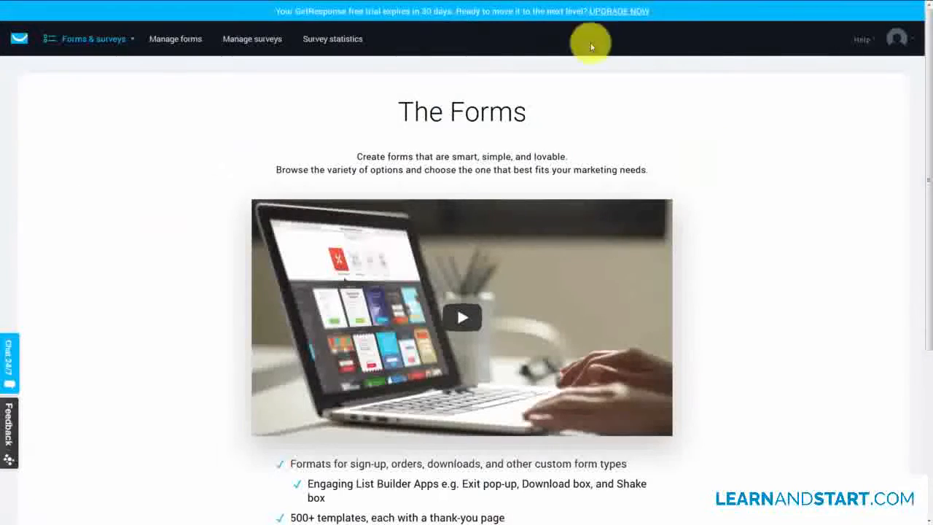
{"action": "left_click", "coordinate": [248, 41]}
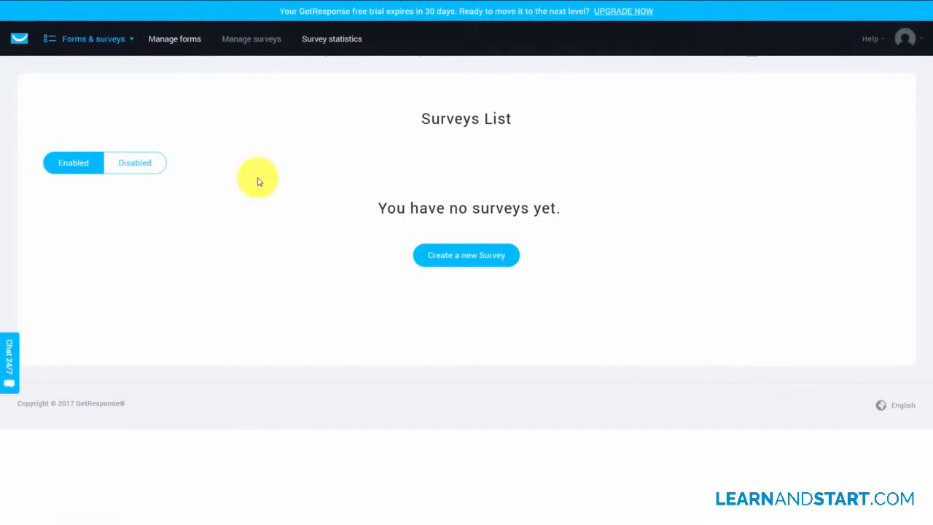
{"action": "left_click", "coordinate": [457, 256]}
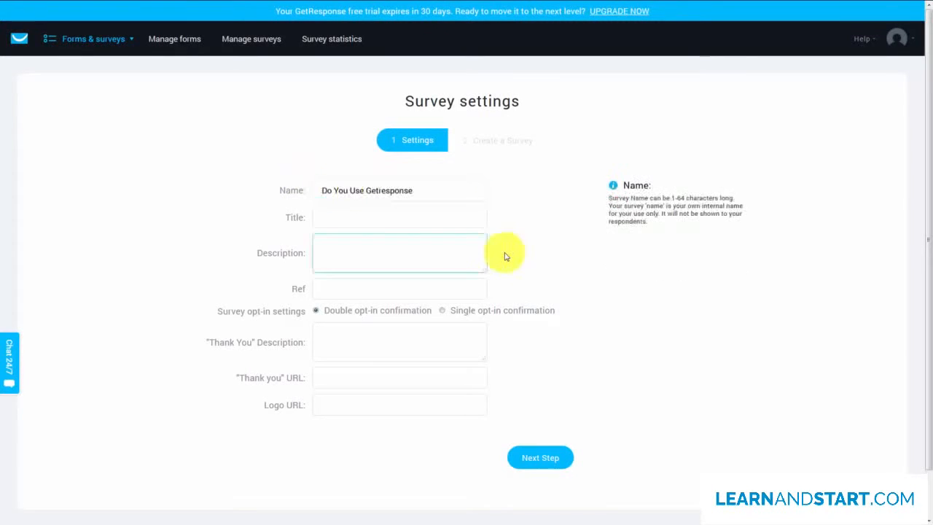
Set the survey title to "Do You Use Getresonse?", the description to "What Autoresponder do you use most?" and the ref to survgr1.
{"action": "left_click", "coordinate": [330, 212]}
{"action": "type", "text": "Do You Use Getresonse?"}
{"action": "left_click", "coordinate": [331, 243]}
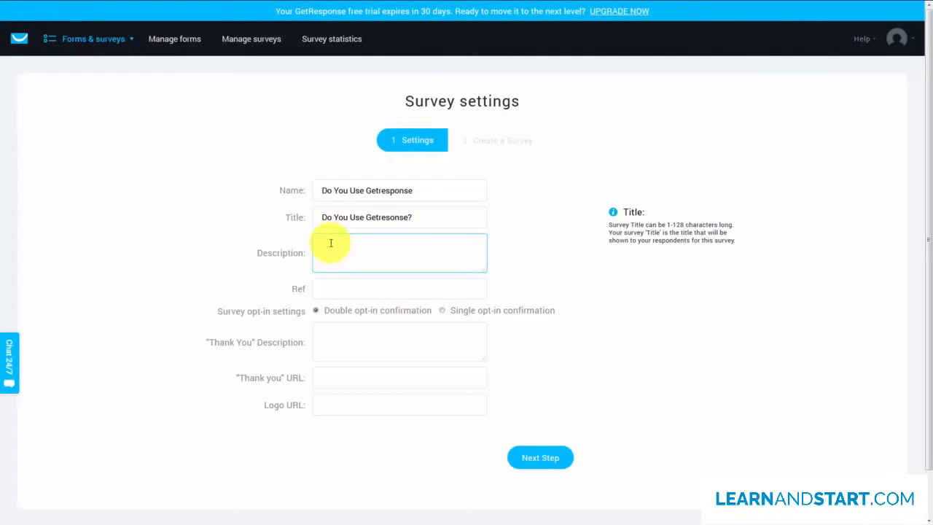
{"action": "type", "text": "What Autoresponder do you use most?"}
{"action": "key", "text": "Tab"}
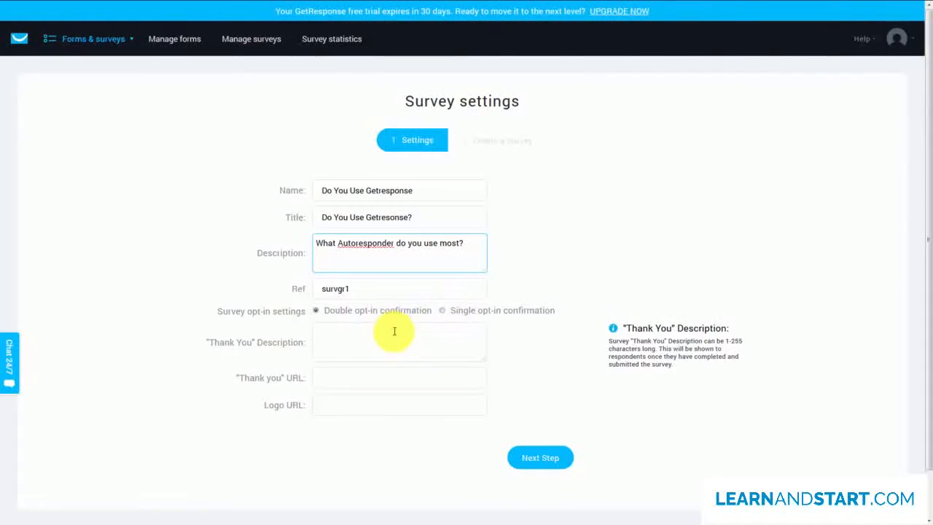
{"action": "left_click", "coordinate": [442, 310]}
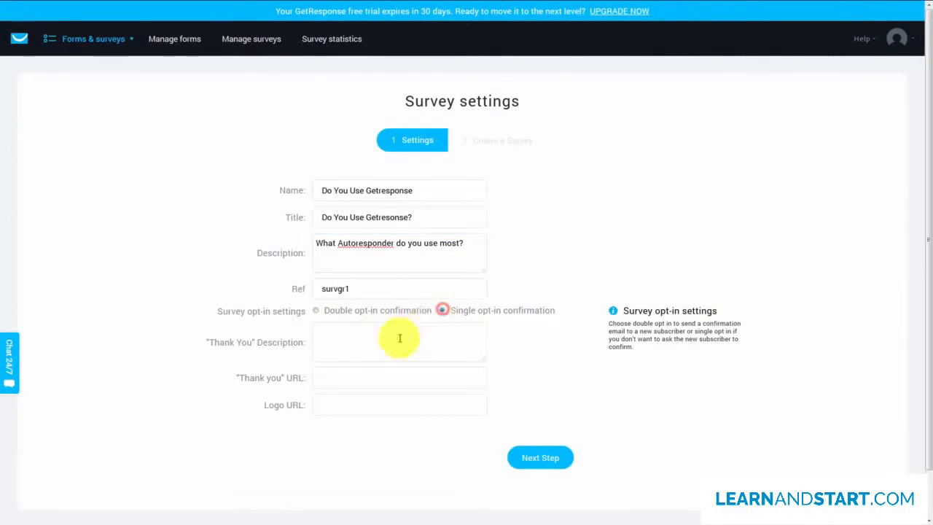
{"action": "left_click", "coordinate": [346, 332]}
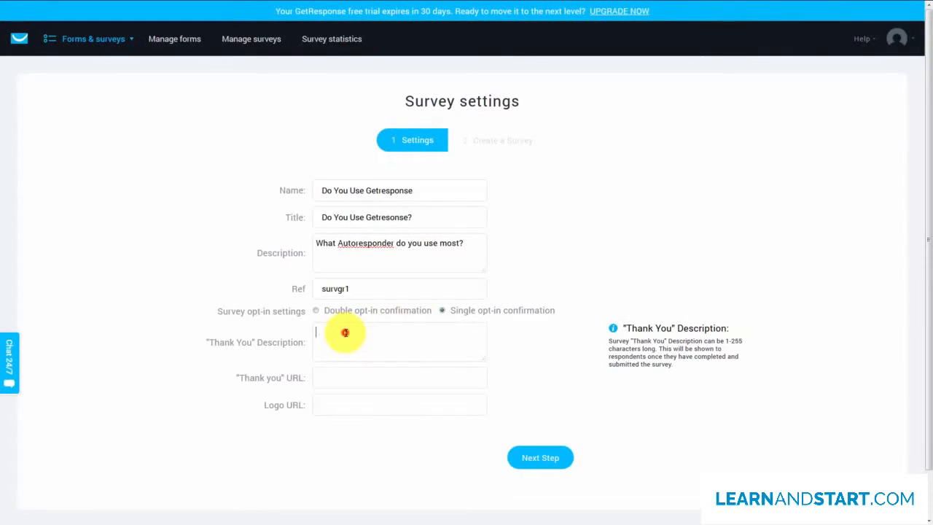
{"action": "type", "text": "Get a Free Report...Thanks!"}
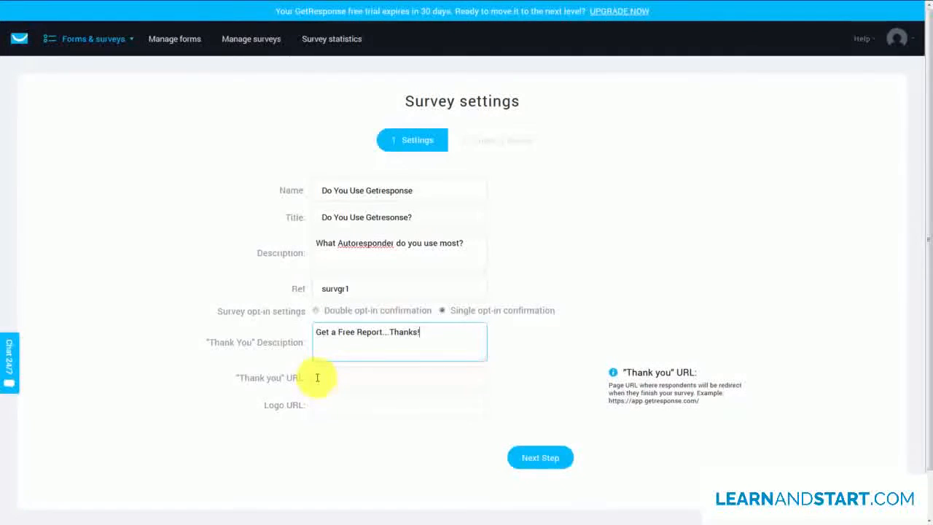
{"action": "left_click", "coordinate": [317, 378]}
{"action": "type", "text": "http://google.com"}
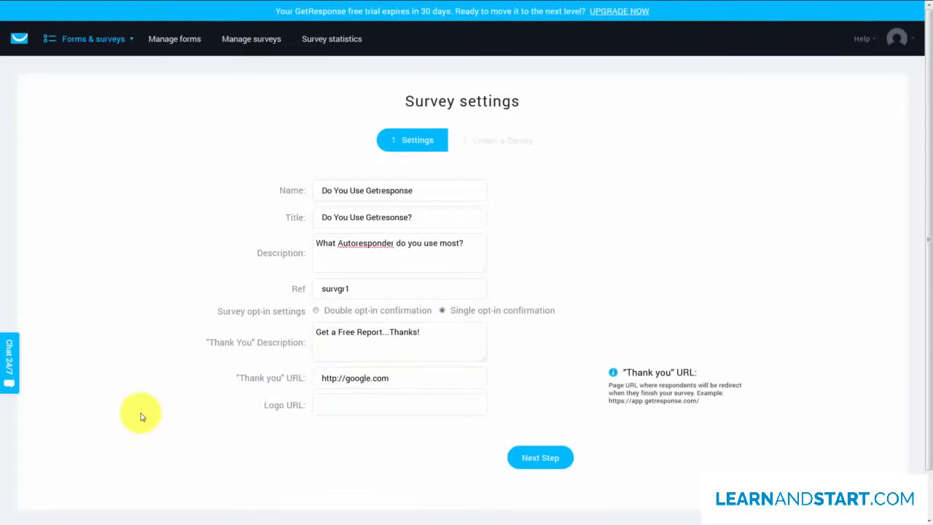
{"action": "left_click", "coordinate": [431, 398]}
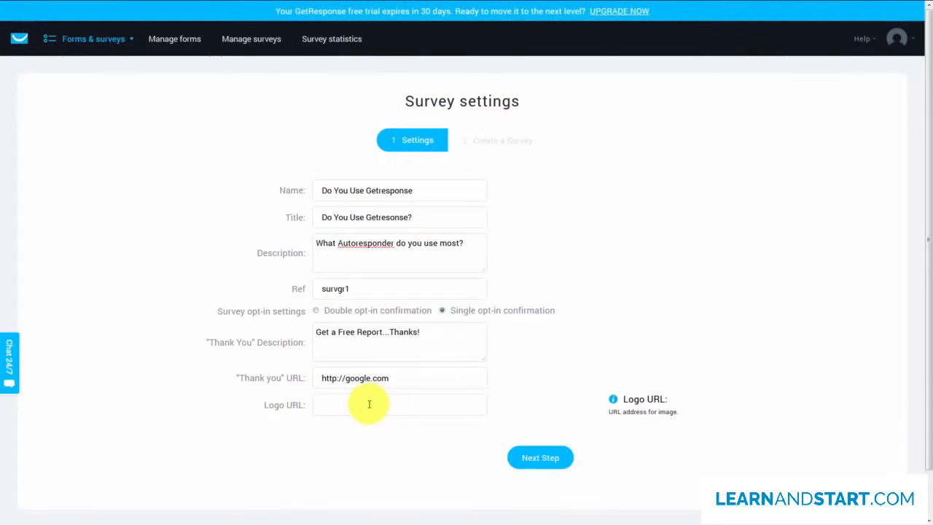
{"action": "left_click", "coordinate": [519, 459]}
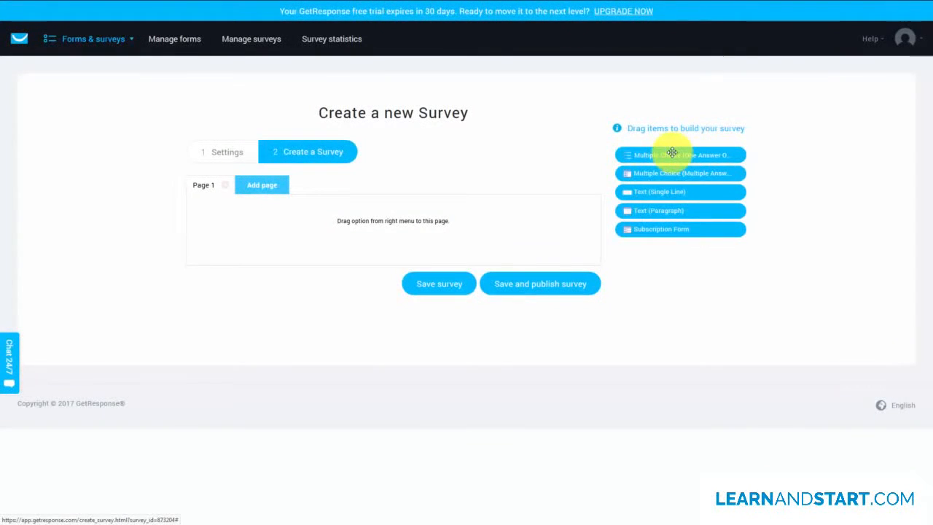
Add a required one-answer multiple choice question "Do You Have An Autoresponder that you use?" with options Yes, No and I don't Need one.
{"action": "left_click_drag", "start_coordinate": [672, 152], "coordinate": [272, 229]}
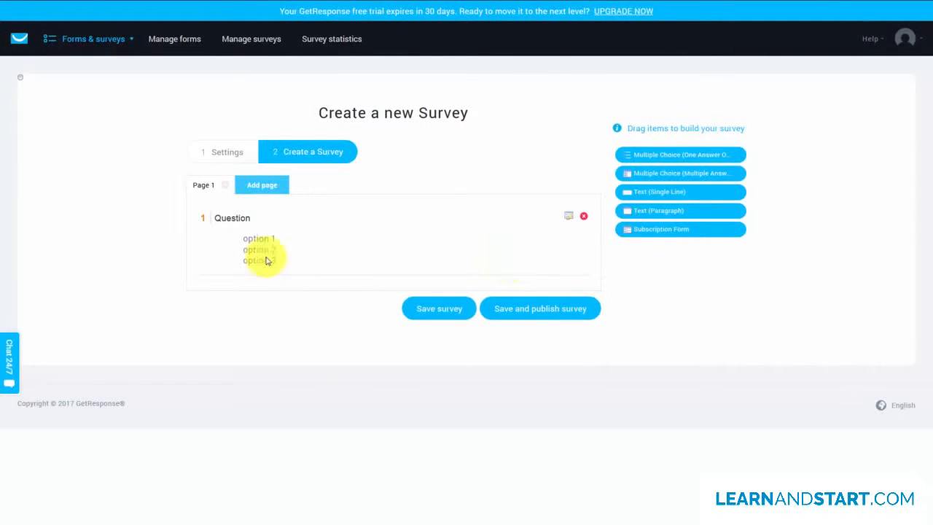
{"action": "left_click", "coordinate": [568, 218]}
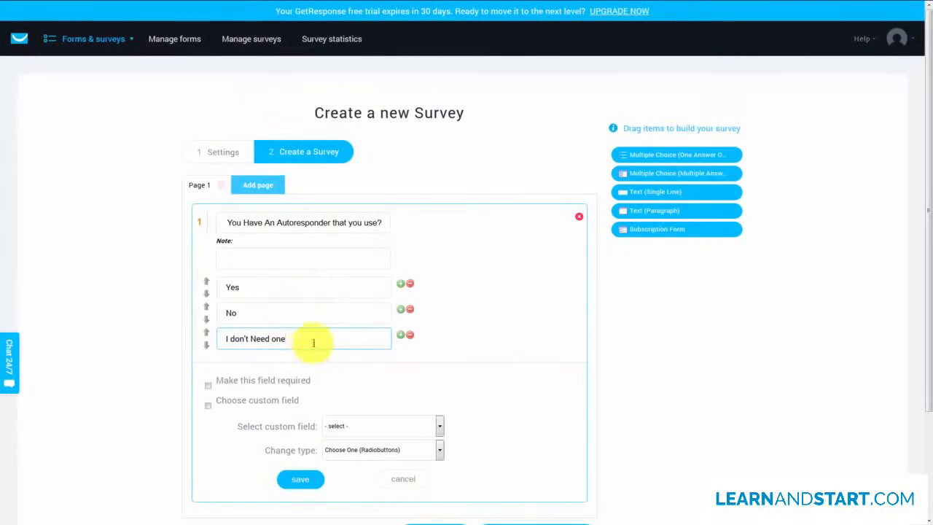
{"action": "left_click", "coordinate": [208, 385]}
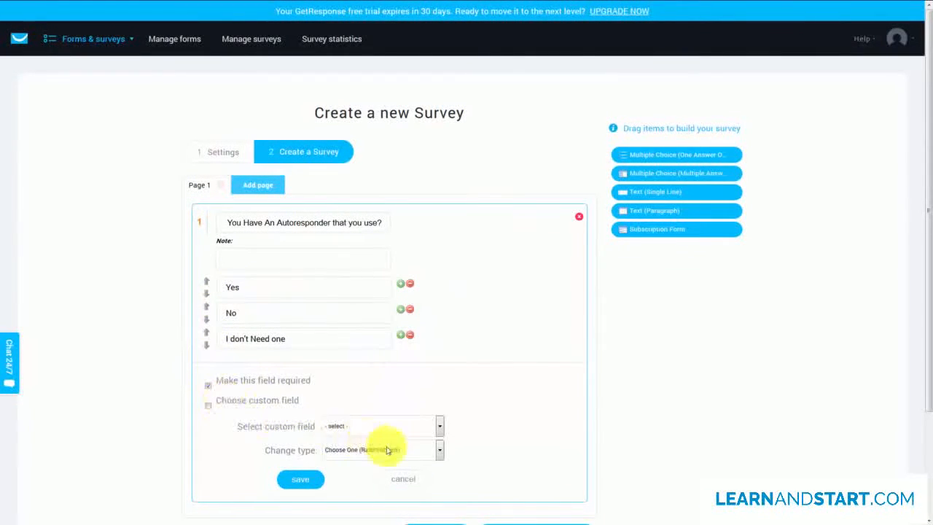
{"action": "left_click", "coordinate": [439, 450]}
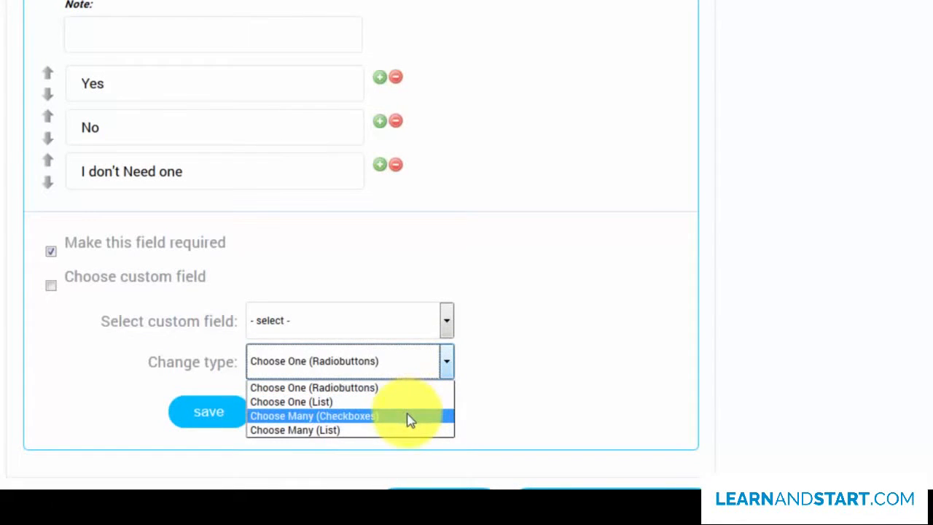
{"action": "left_click", "coordinate": [446, 363]}
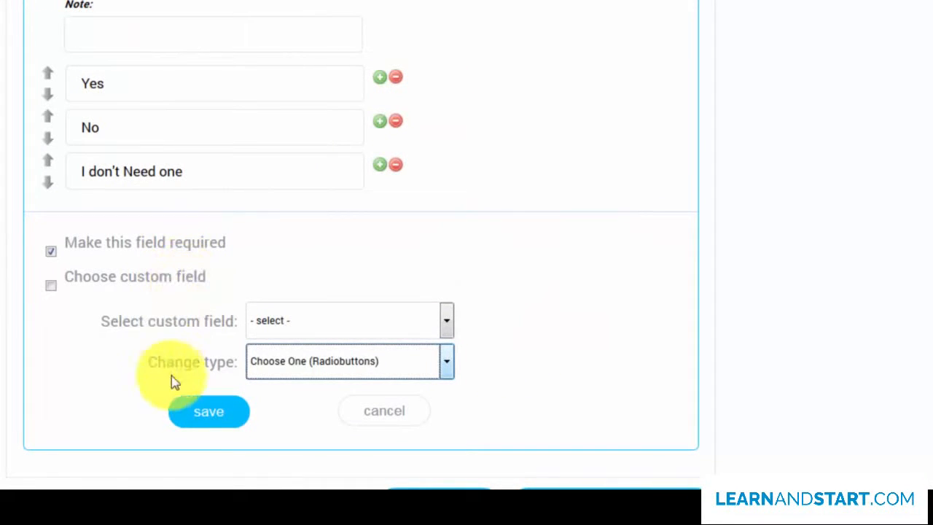
{"action": "left_click", "coordinate": [204, 413]}
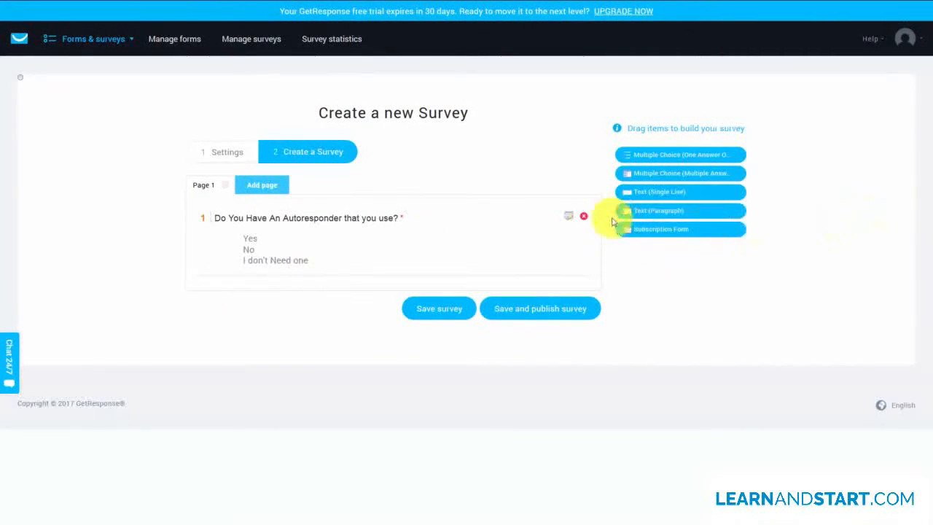
Add a required paragraph text question "What Kind of Autoresponder Do You Need?" below the first question and save it.
{"action": "left_click_drag", "start_coordinate": [678, 208], "coordinate": [354, 286]}
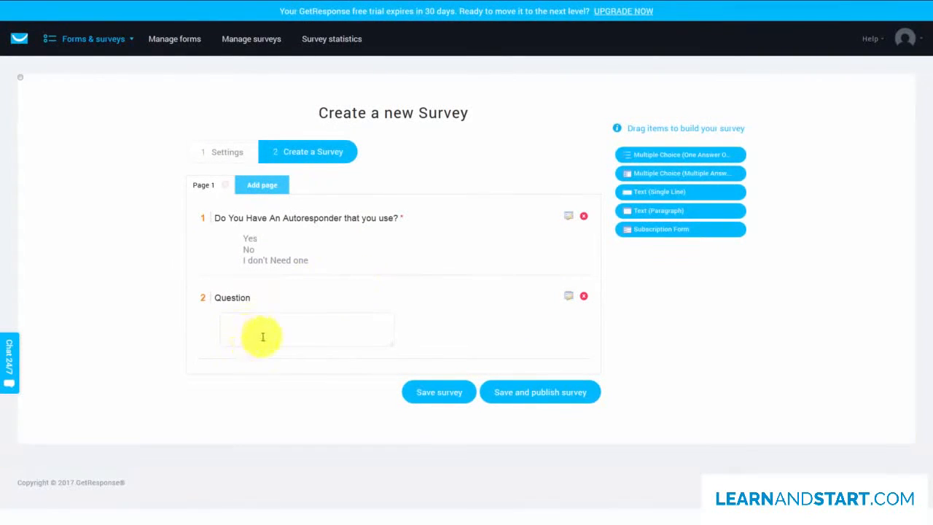
{"action": "left_click", "coordinate": [569, 298]}
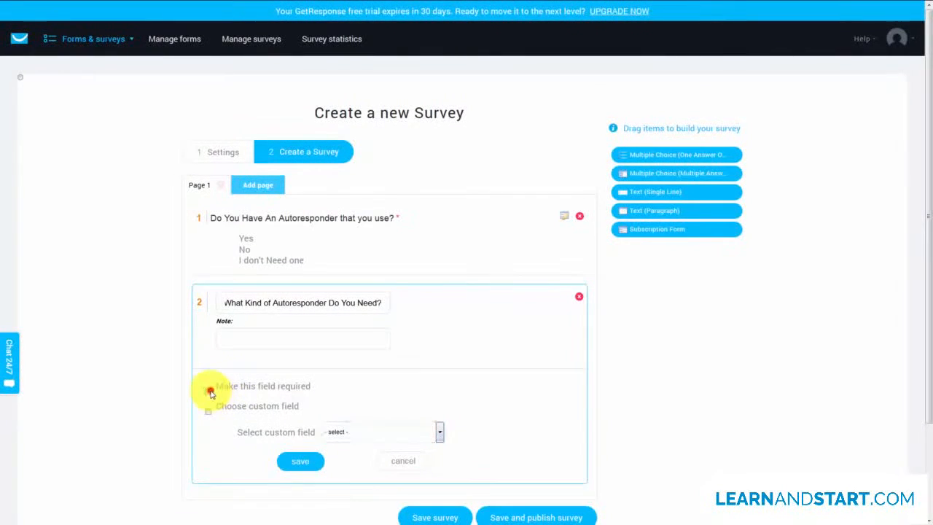
{"action": "left_click", "coordinate": [305, 461]}
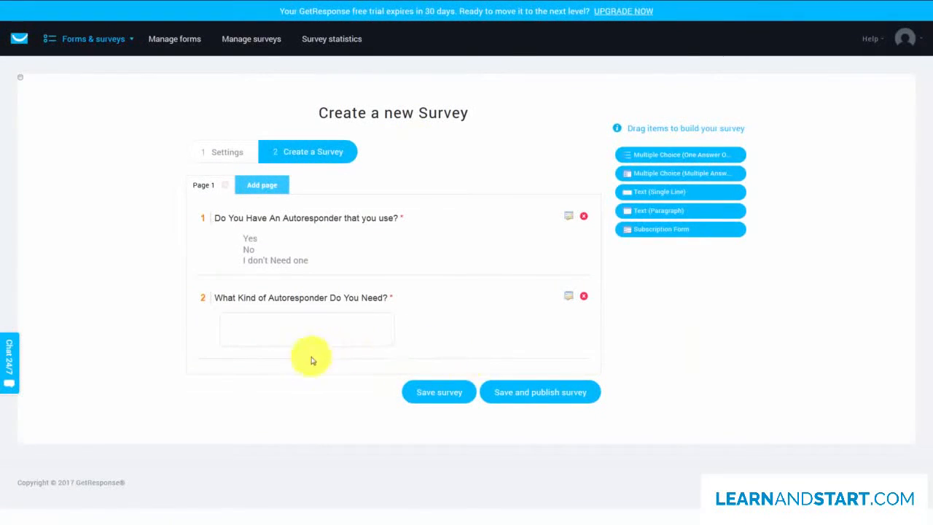
{"action": "left_click", "coordinate": [264, 189]}
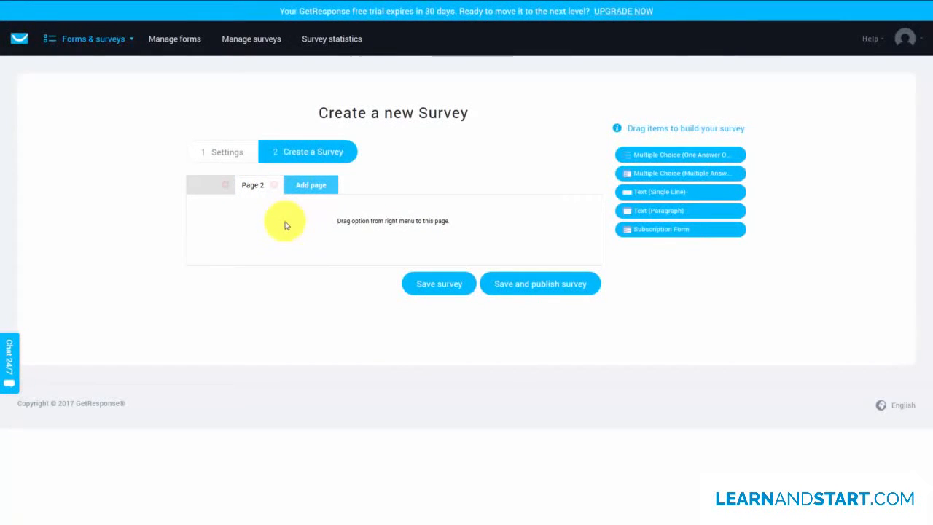
{"action": "left_click", "coordinate": [273, 186]}
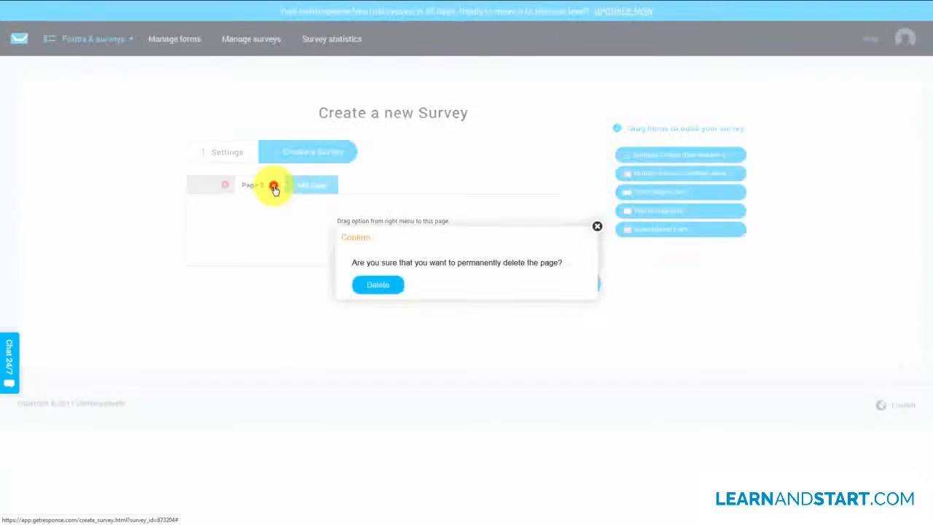
{"action": "left_click", "coordinate": [377, 284]}
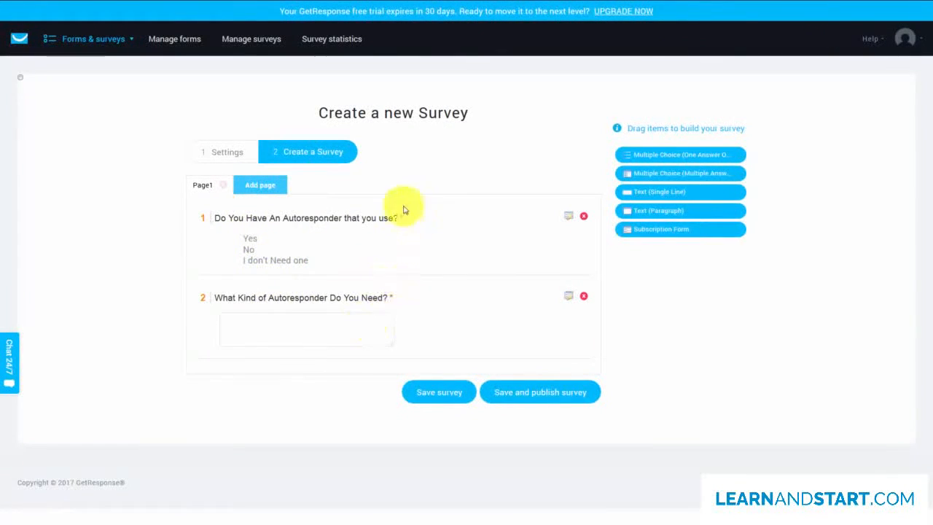
Save the survey and publish it from the surveys list, confirming the publication.
{"action": "left_click", "coordinate": [435, 394]}
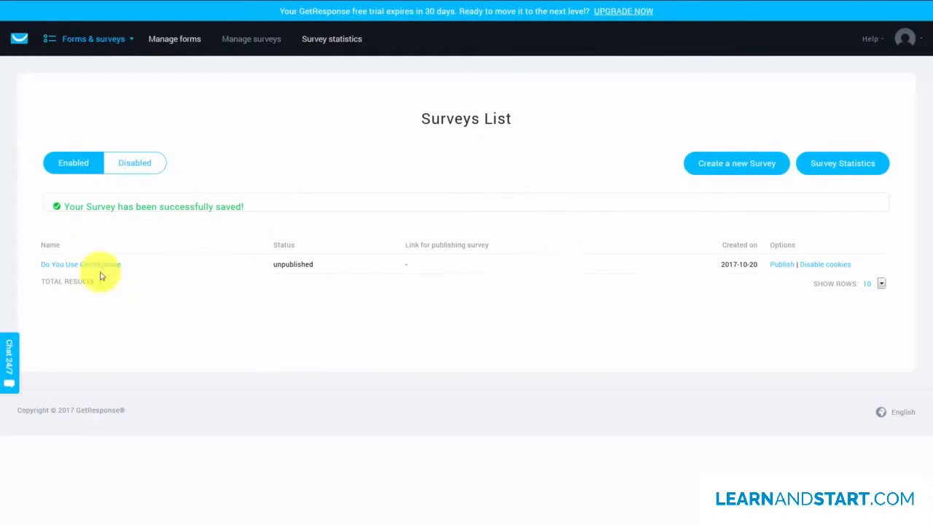
{"action": "left_click", "coordinate": [781, 266]}
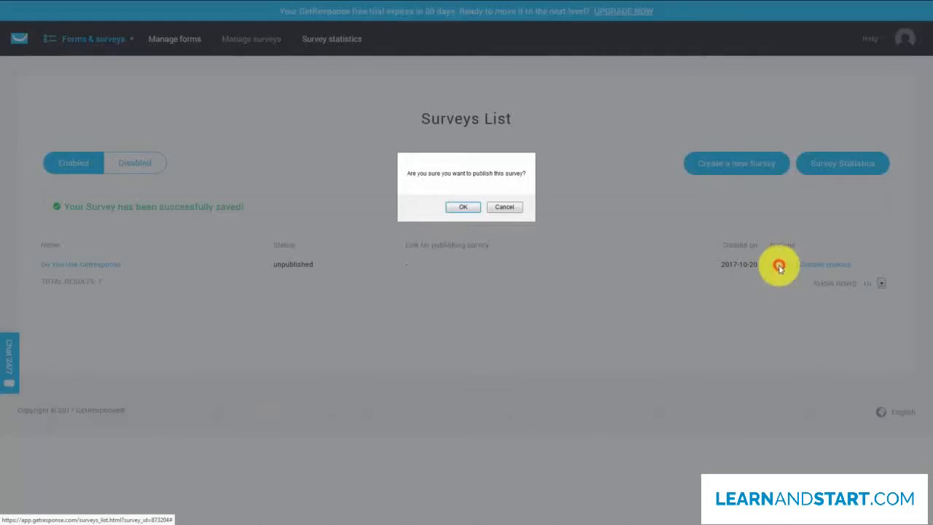
{"action": "left_click", "coordinate": [459, 206]}
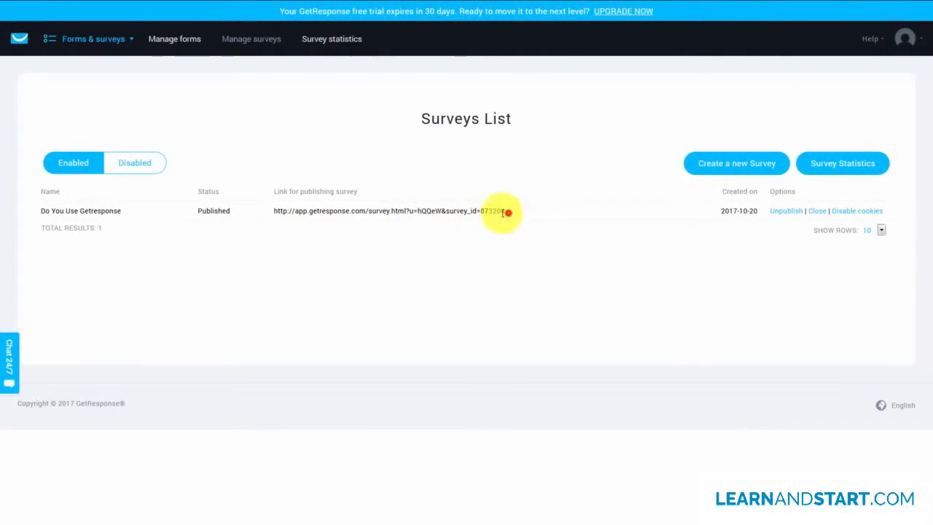
Copy the published survey's link from the surveys list and open the survey page with it.
{"action": "left_click_drag", "start_coordinate": [505, 212], "coordinate": [276, 211]}
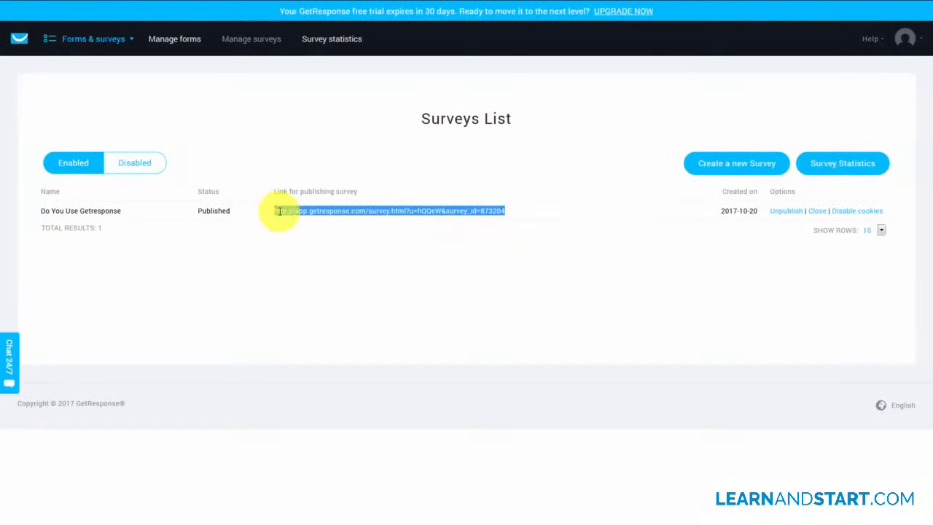
{"action": "right_click", "coordinate": [279, 212]}
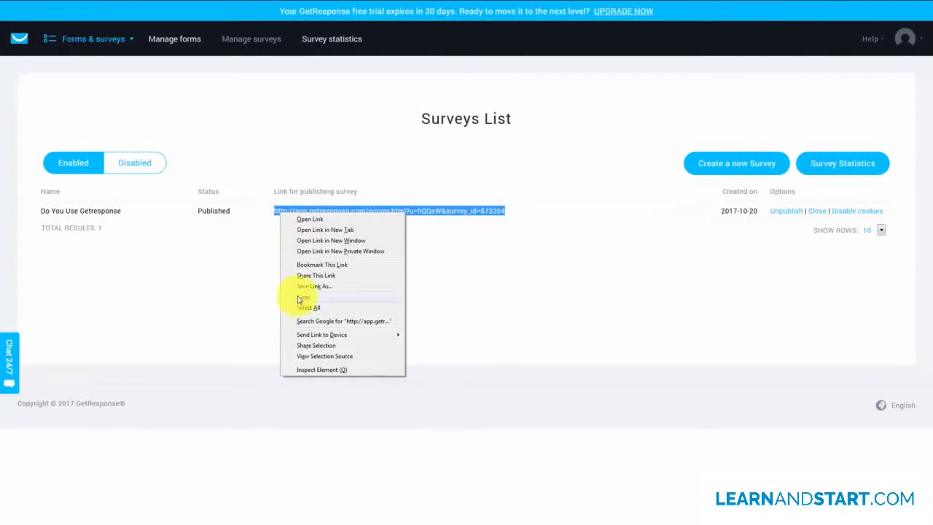
{"action": "left_click", "coordinate": [297, 294]}
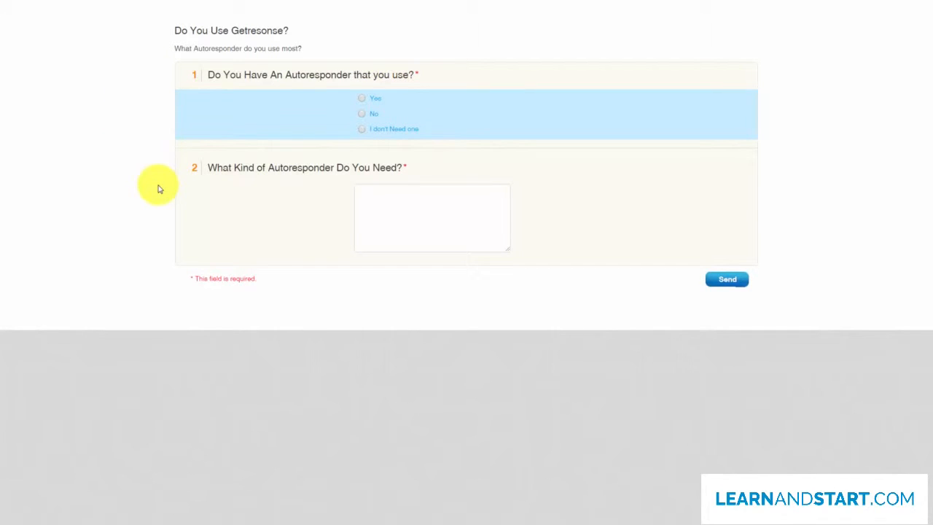
Answer the live survey with Yes for question 1 and "A working one" for question 2, and send it.
{"action": "left_click", "coordinate": [362, 98]}
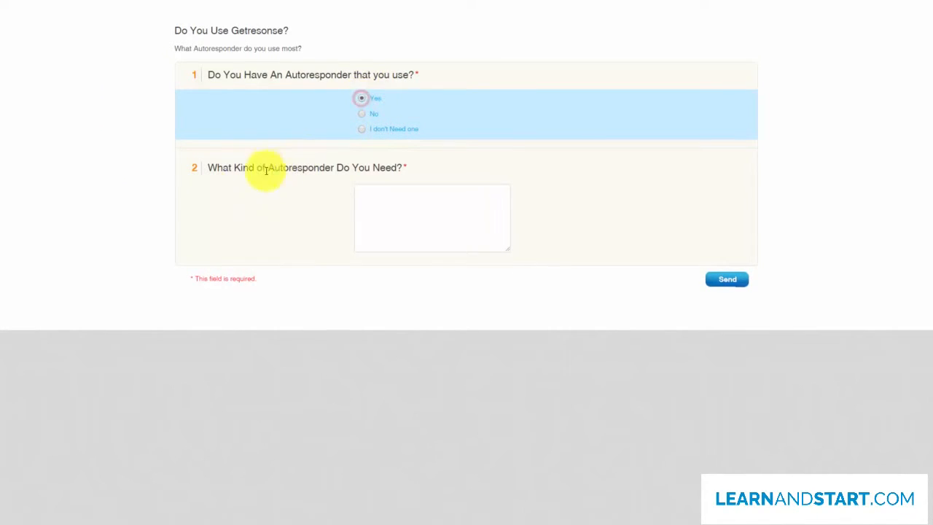
{"action": "left_click", "coordinate": [373, 195]}
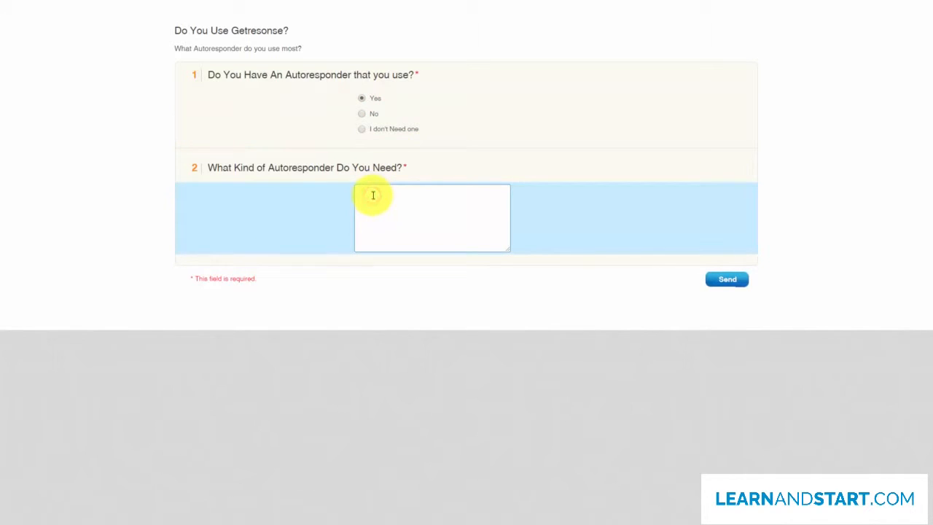
{"action": "type", "text": "A working one"}
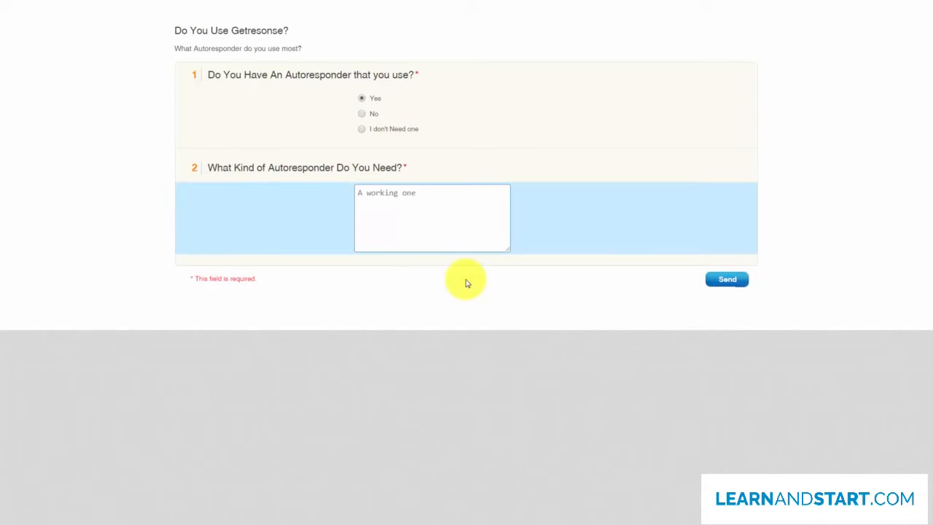
{"action": "left_click", "coordinate": [723, 282]}
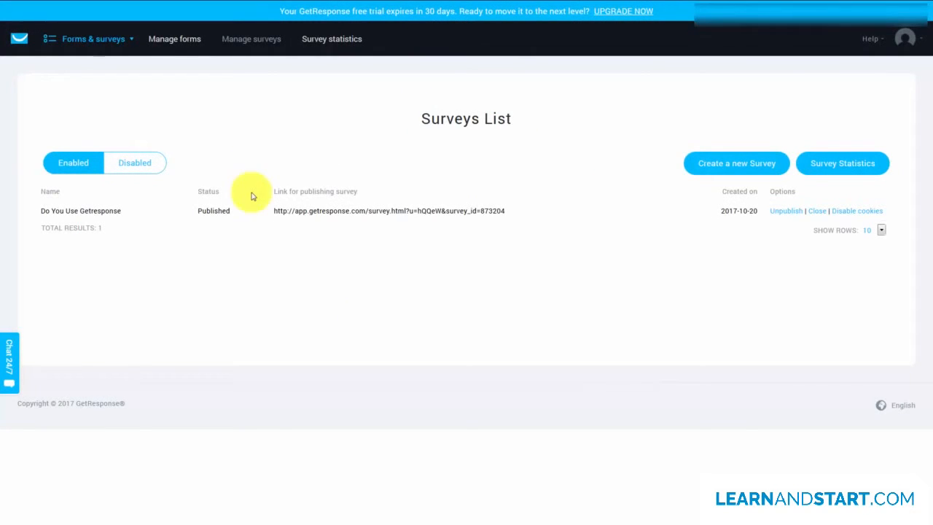
Open the survey statistics and review the summary of responses and finished surveys.
{"action": "left_click", "coordinate": [331, 42]}
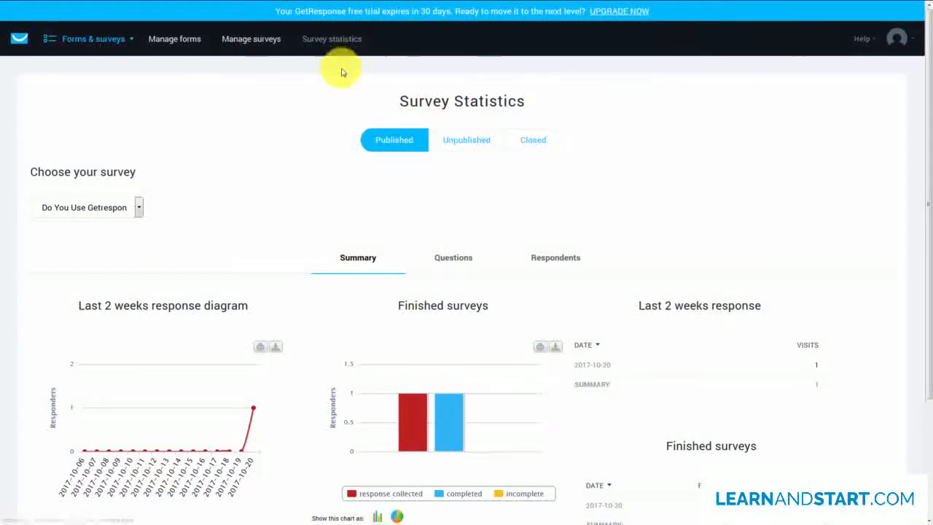
{"action": "scroll", "coordinate": [342, 69], "scroll_direction": "down", "scroll_amount": 1}
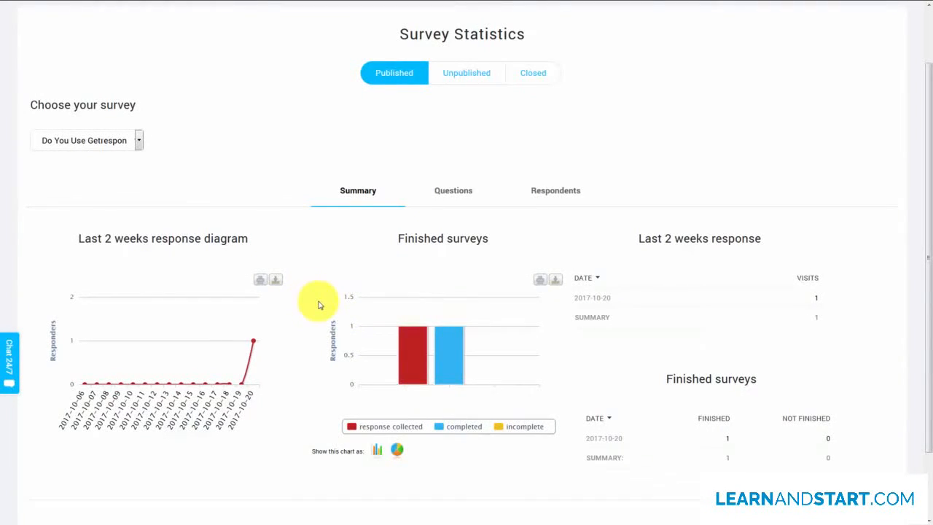
{"action": "scroll", "coordinate": [320, 303], "scroll_direction": "up", "scroll_amount": 1}
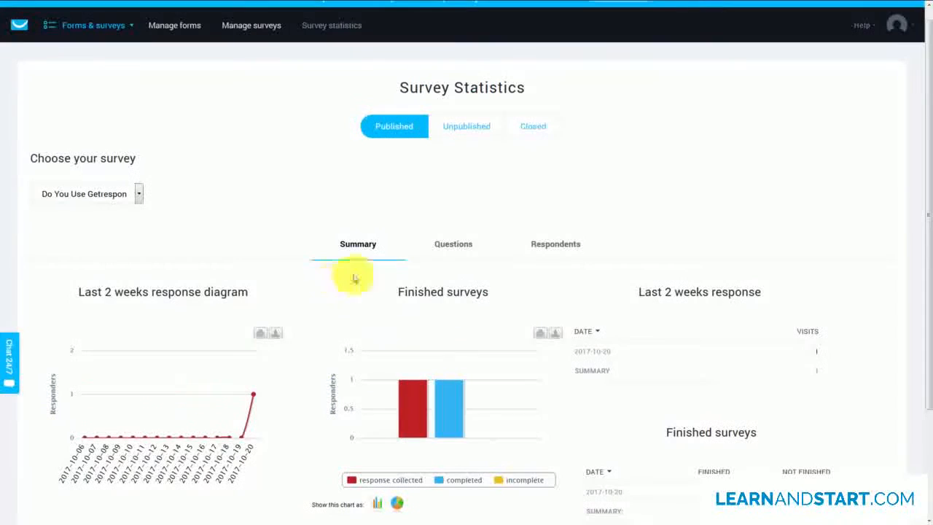
Review the statistics for each question and examine the detailed answers to "What Kind of Autoresponder Do You Need?", closing the details when done.
{"action": "left_click", "coordinate": [452, 248]}
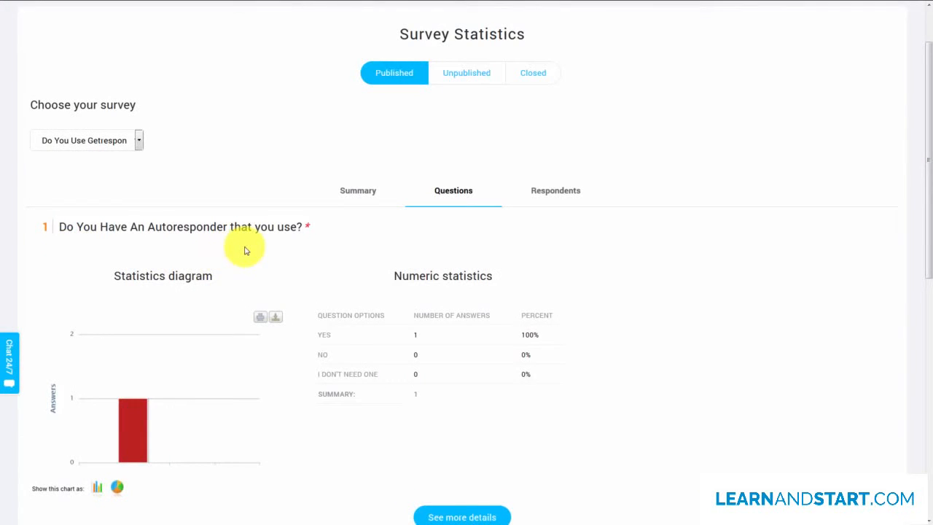
{"action": "scroll", "coordinate": [350, 271], "scroll_direction": "down", "scroll_amount": 1}
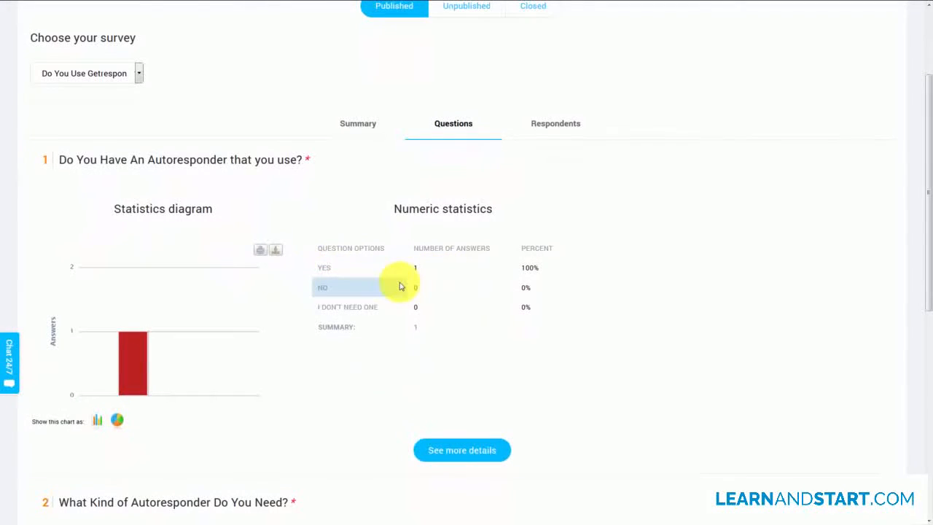
{"action": "scroll", "coordinate": [400, 287], "scroll_direction": "down", "scroll_amount": 5}
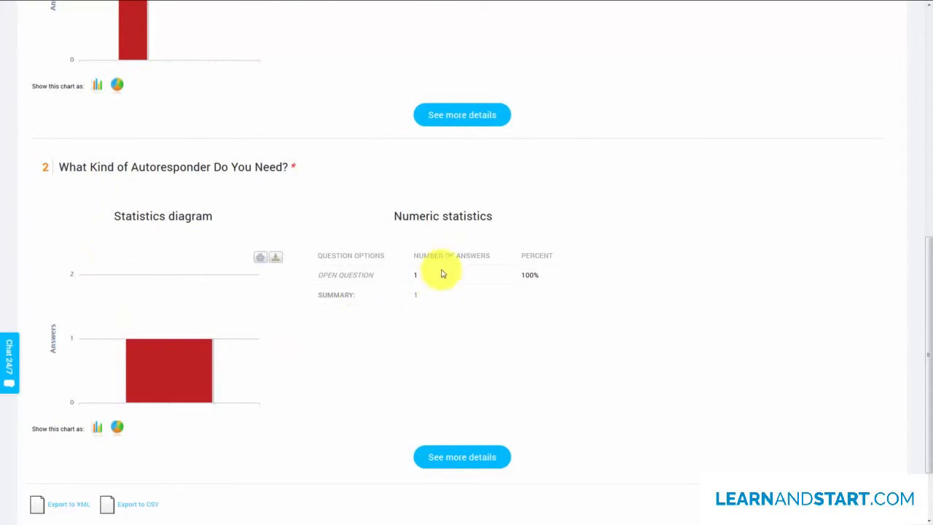
{"action": "left_click", "coordinate": [469, 458]}
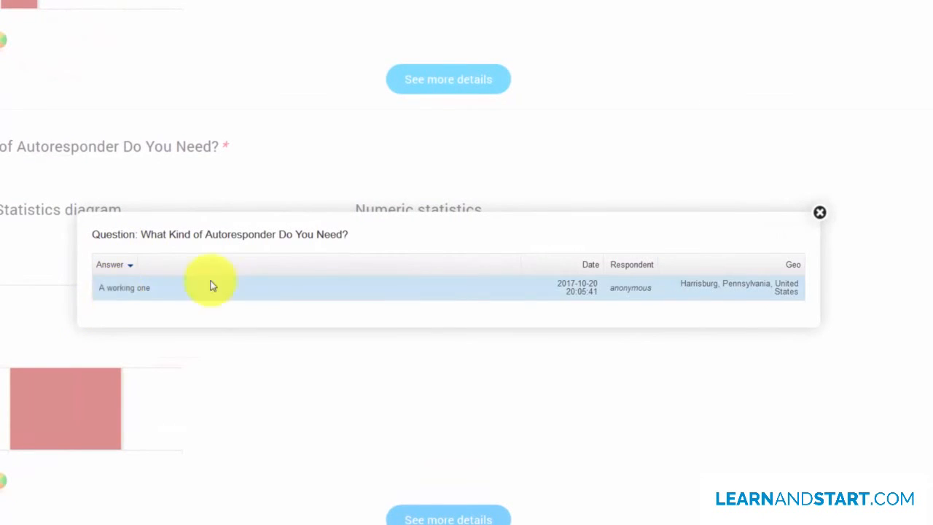
{"action": "left_click", "coordinate": [820, 212]}
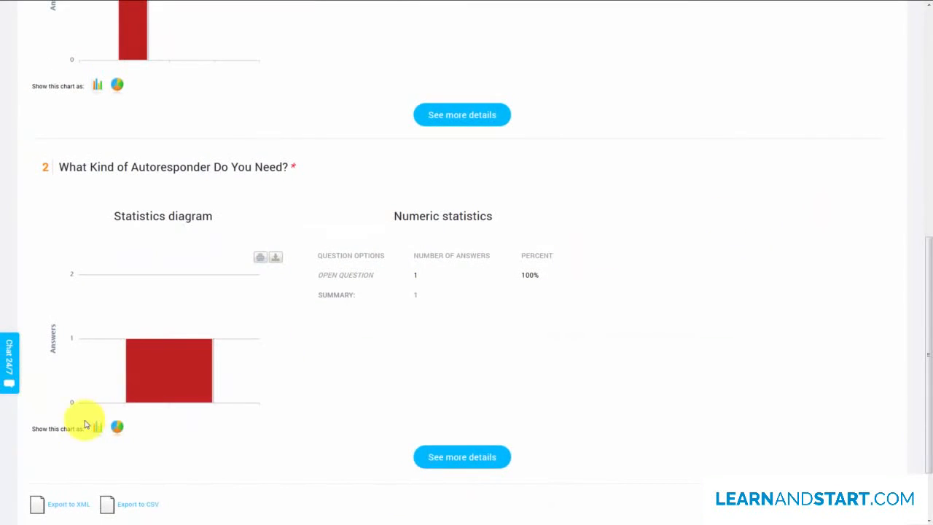